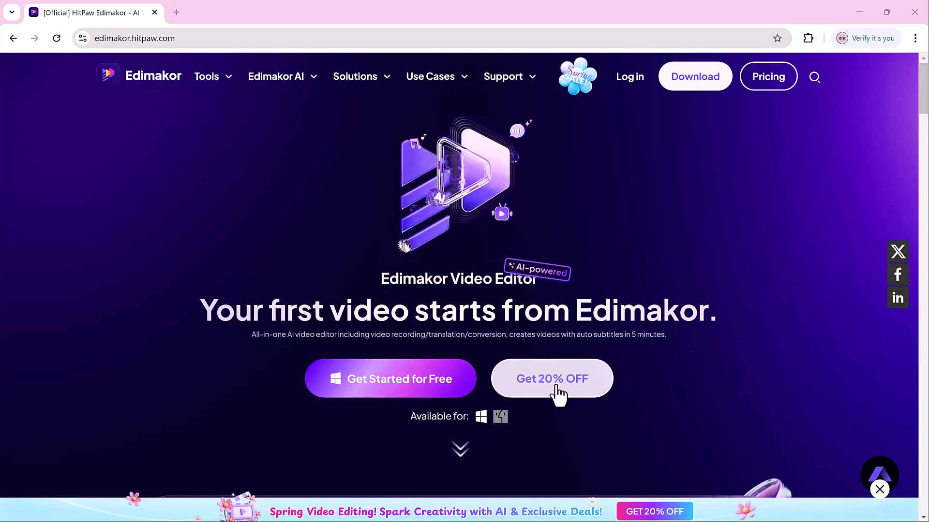
pyautogui.moveTo(922, 100); pyautogui.dragTo(922, 139)
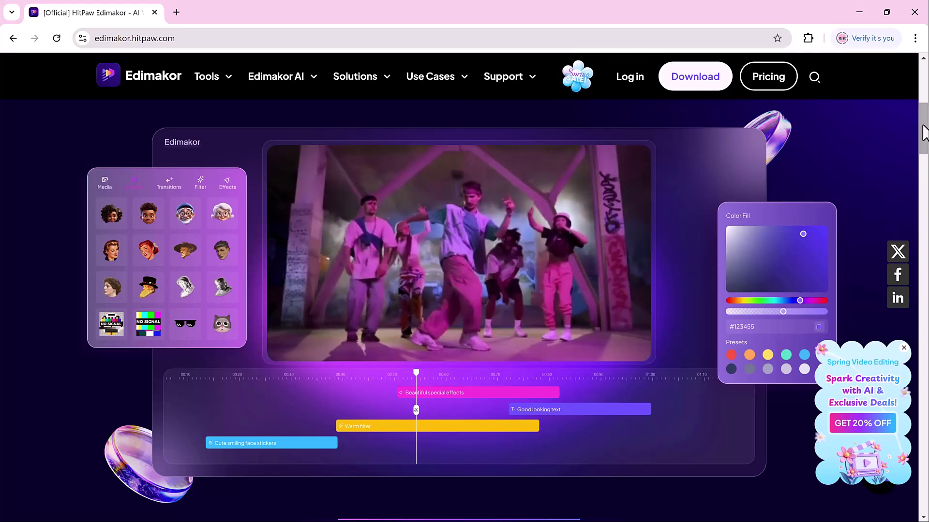
pyautogui.moveTo(923, 133); pyautogui.dragTo(923, 190)
# - Browse the AI Script Video Generator feature on the Edimakor homepage
pyautogui.click(246, 183)
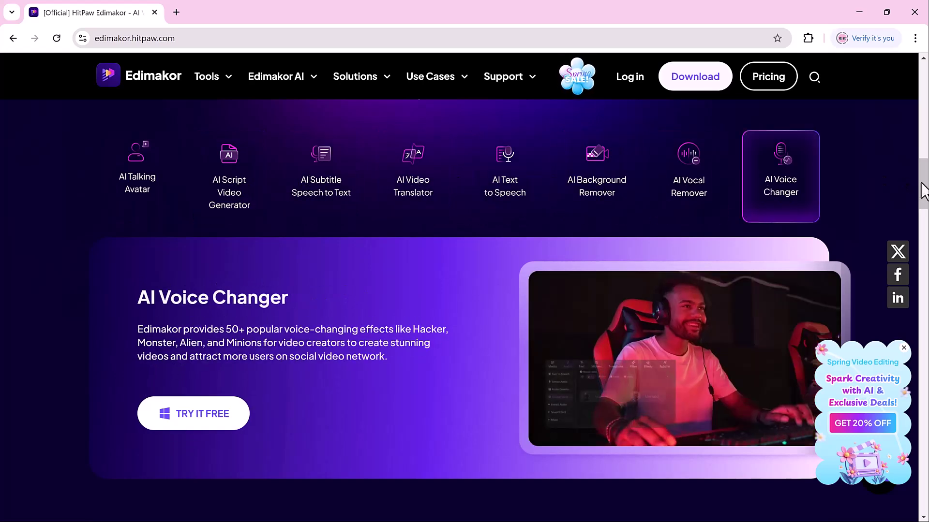
pyautogui.moveTo(924, 193)
pyautogui.mouseDown()
pyautogui.moveTo(923, 440)
pyautogui.moveTo(926, 73)
pyautogui.mouseUp()
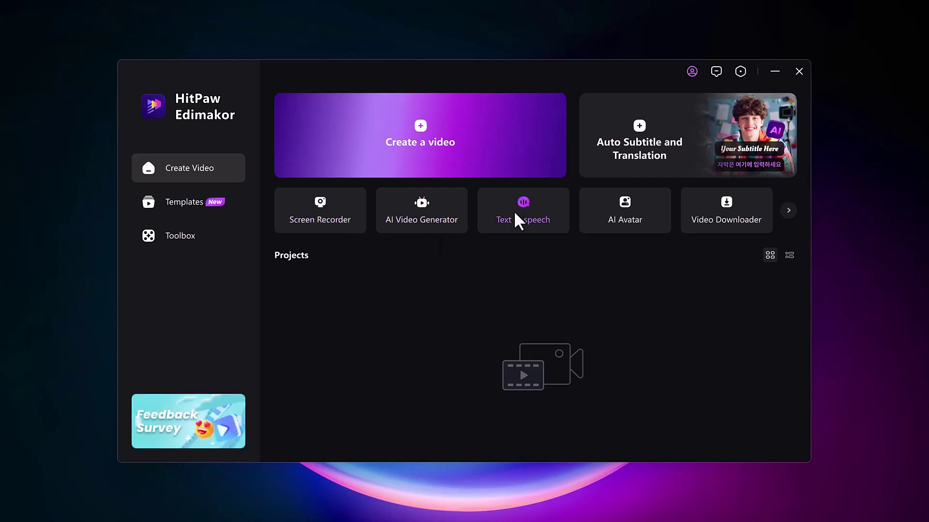
# - Create a new empty project, 2025-02-23_01, from the Edimakor start screen
pyautogui.click(298, 225)
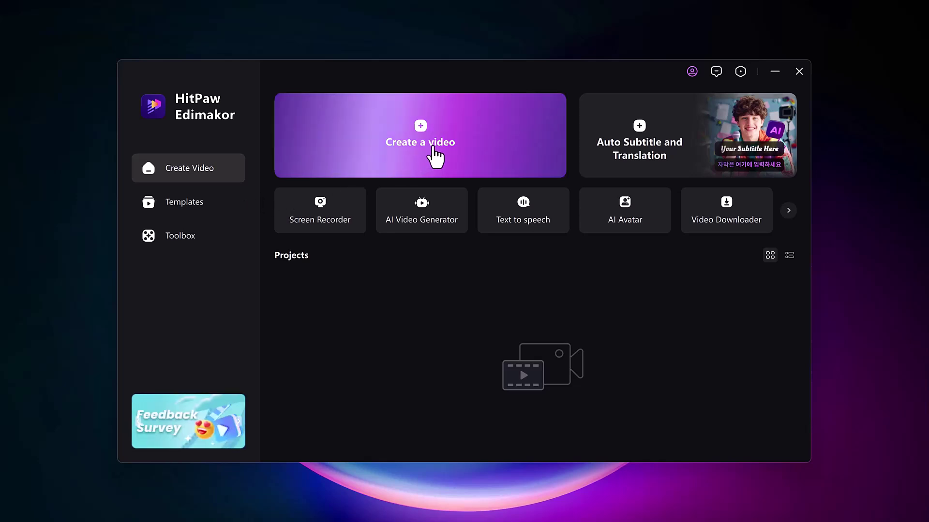
pyautogui.click(435, 155)
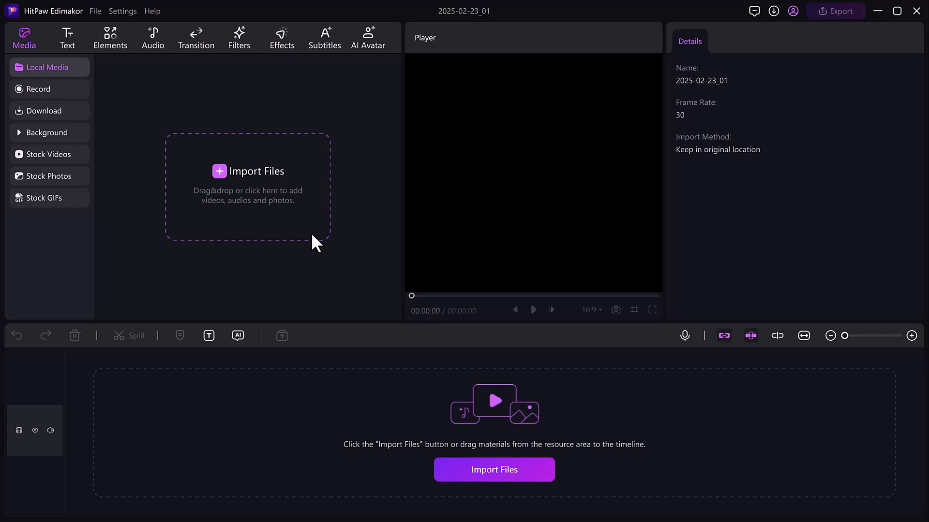
# - Import Video.mp4, add the 21-second clip to the timeline and preview it
pyautogui.click(240, 190)
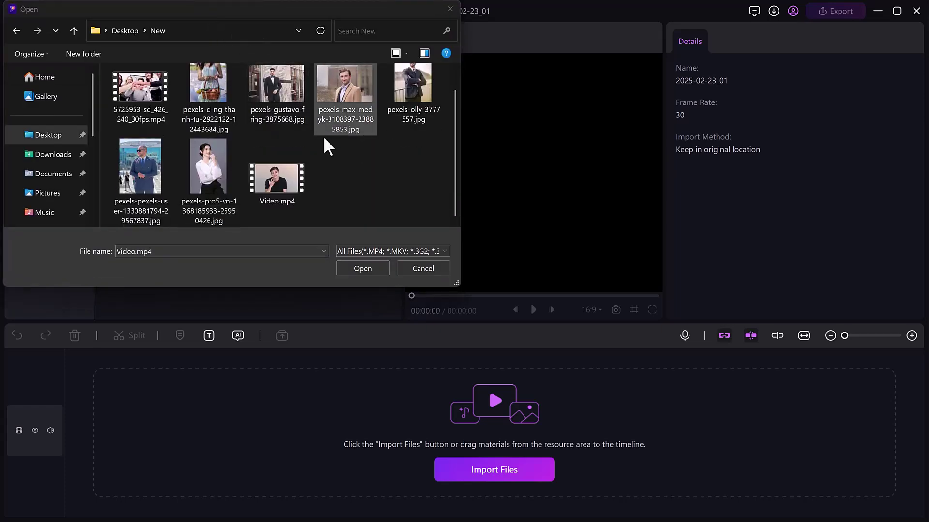
pyautogui.doubleClick(273, 182)
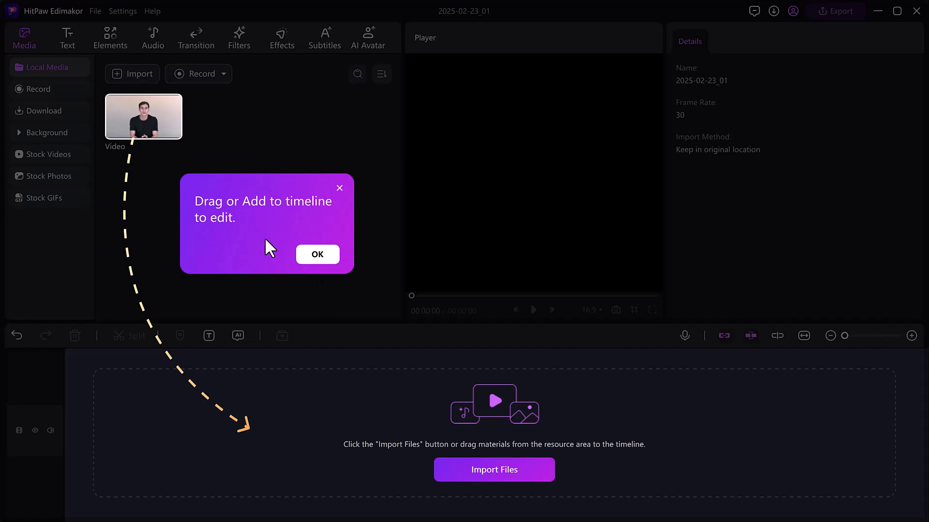
pyautogui.click(319, 254)
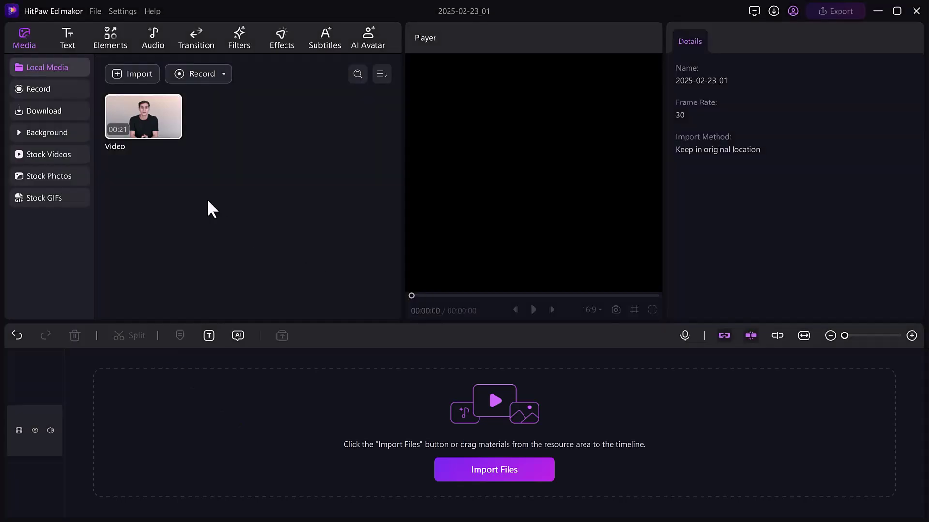
pyautogui.click(165, 409)
pyautogui.click(174, 129)
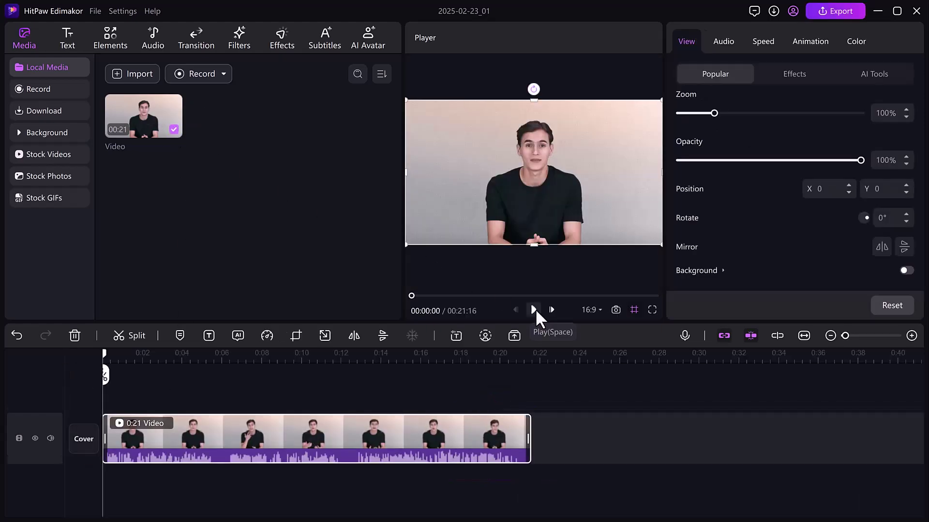
pyautogui.click(535, 309)
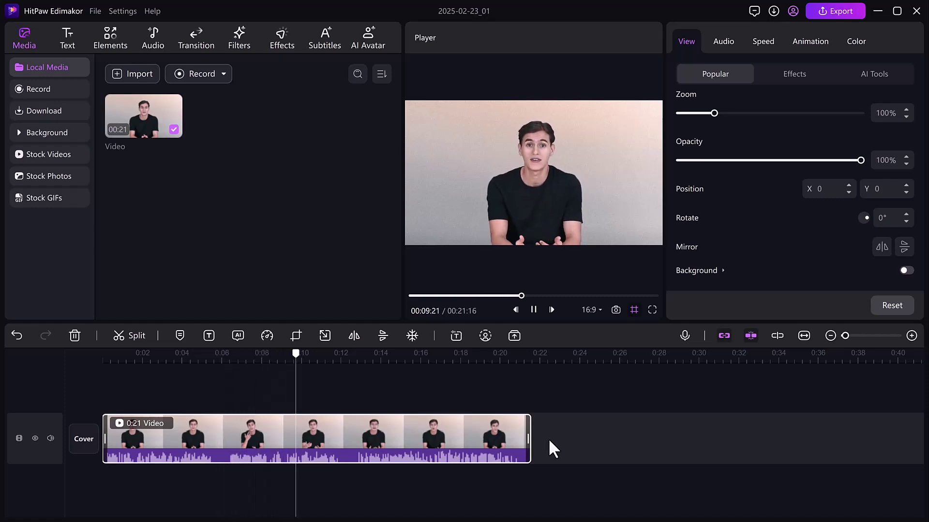
pyautogui.click(533, 310)
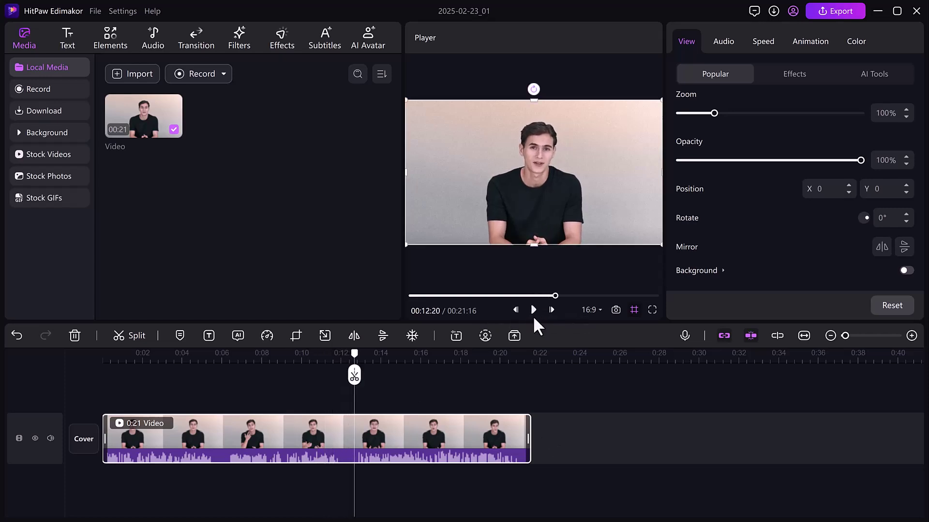
# - Export the clip as a 1080P MOV and dismiss the success message
pyautogui.click(825, 11)
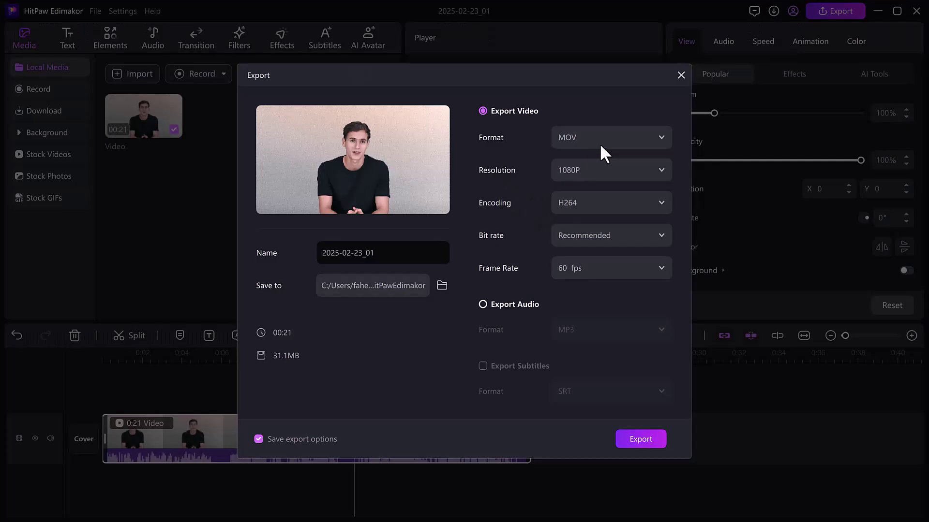
pyautogui.click(637, 434)
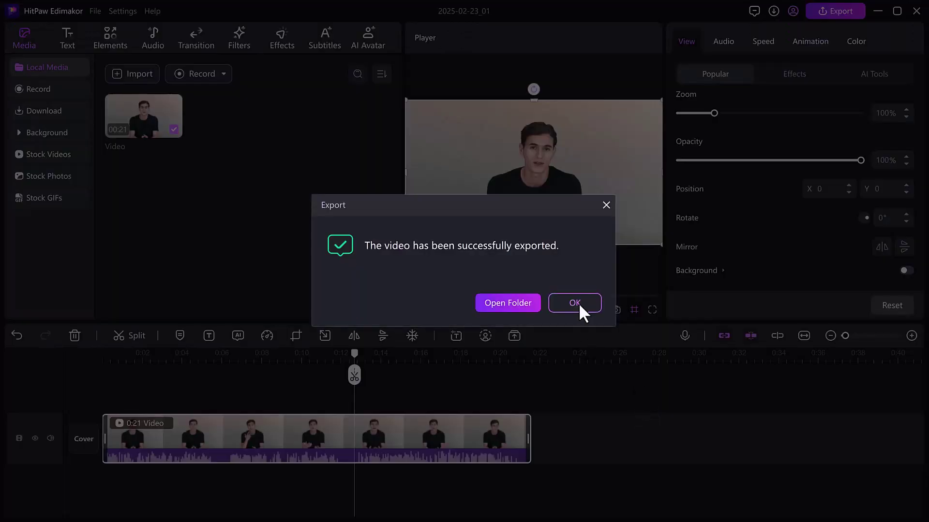
pyautogui.click(575, 302)
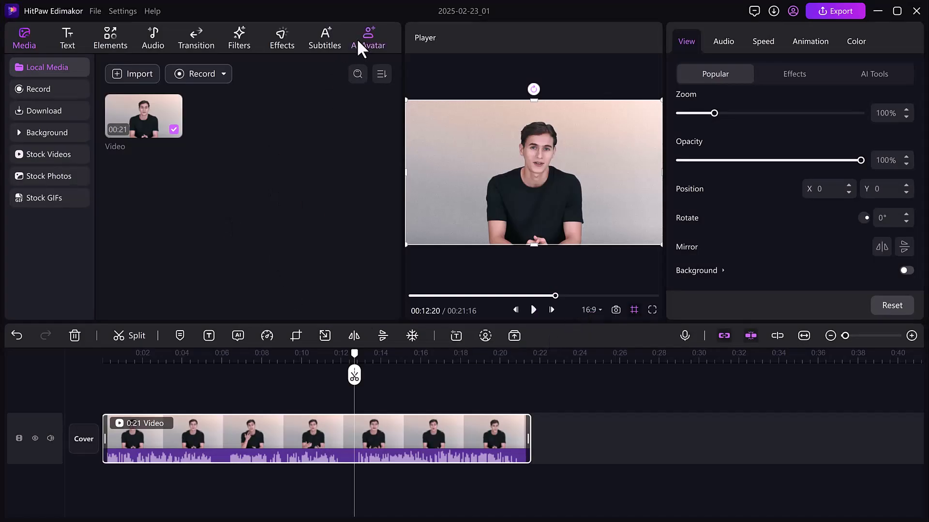
# - Preview library avatar voices: Walter, Bubba Marshal, Arthur, Amara and Chloe
pyautogui.click(372, 40)
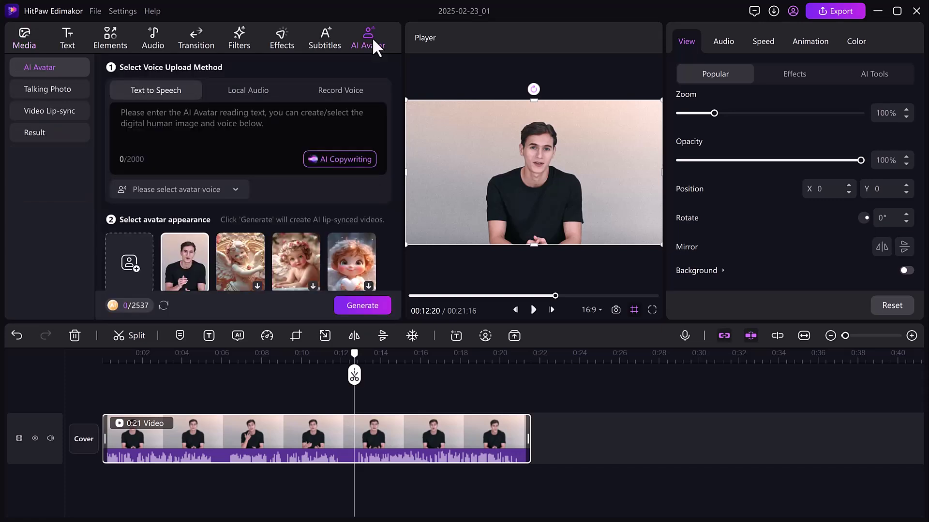
pyautogui.scroll(-2, 316, 160)
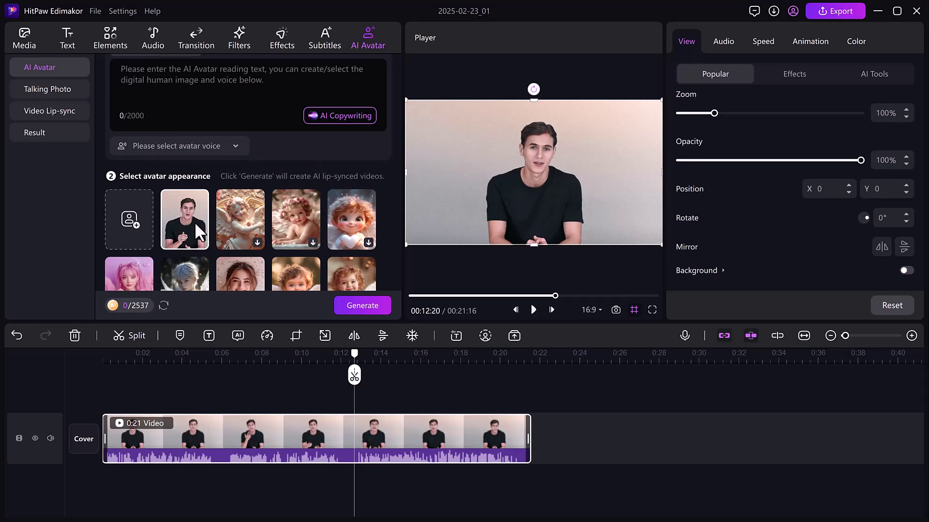
pyautogui.scroll(2, 243, 188)
pyautogui.click(204, 190)
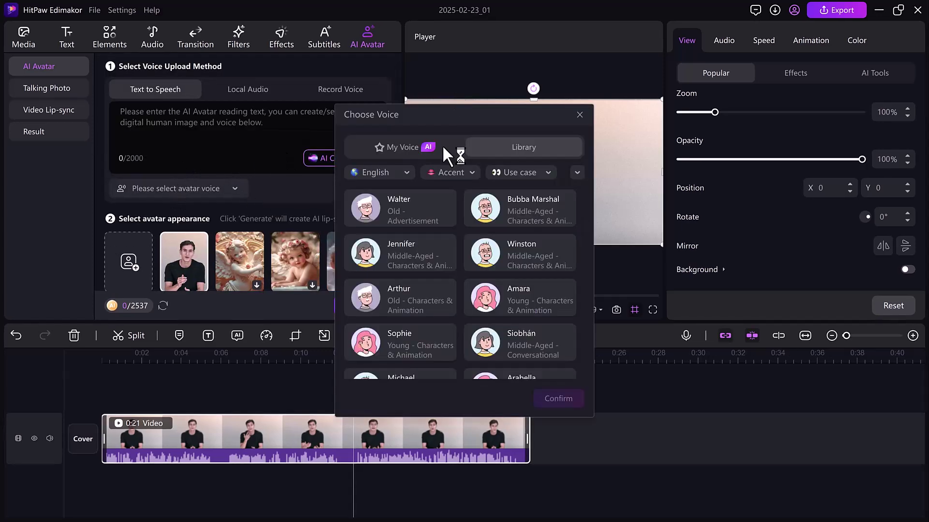
pyautogui.click(366, 212)
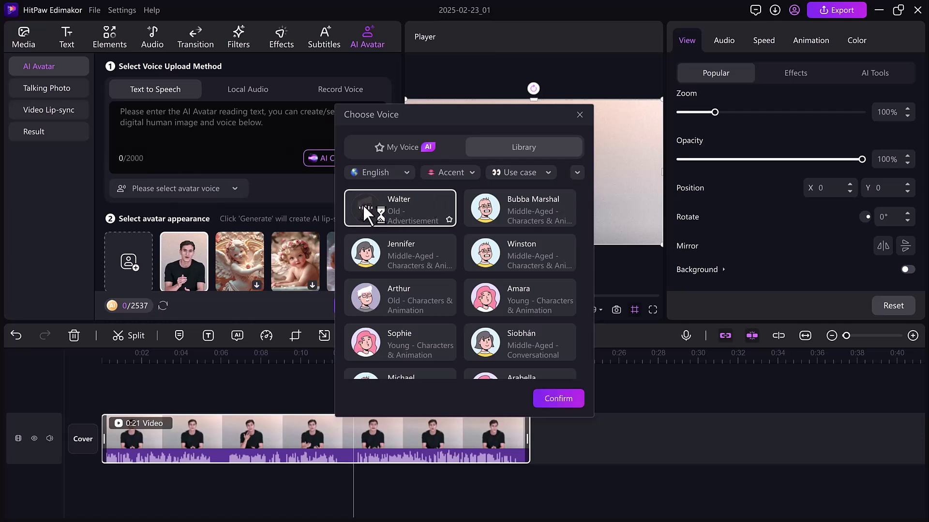
pyautogui.click(484, 207)
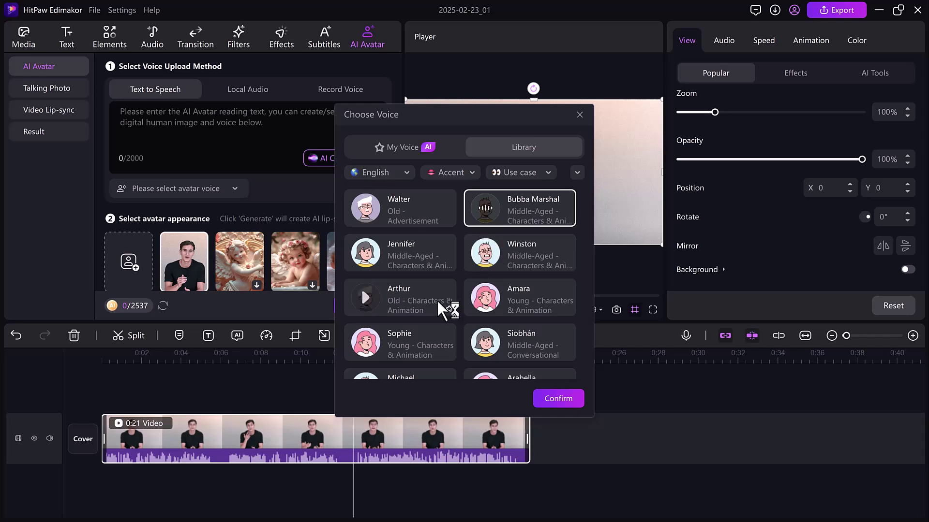
pyautogui.click(362, 293)
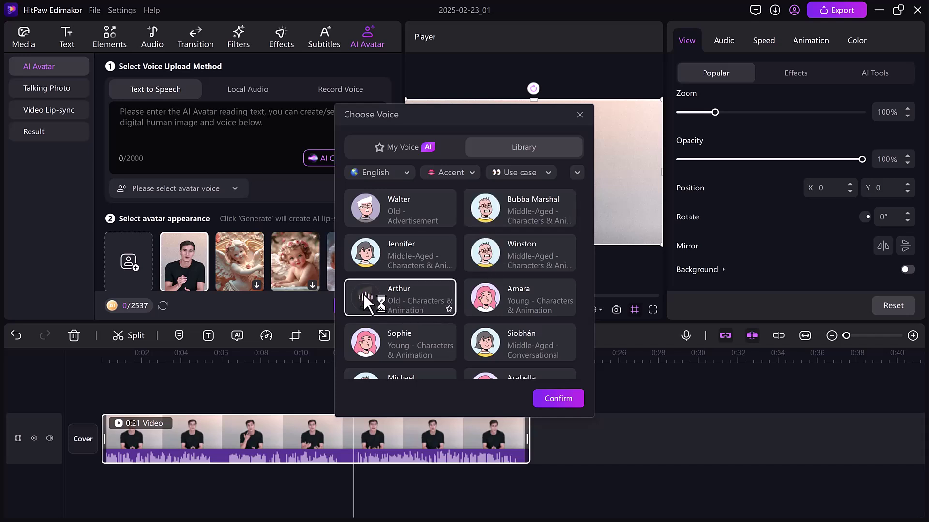
pyautogui.click(482, 297)
pyautogui.scroll(-3, 482, 296)
pyautogui.scroll(-1, 481, 296)
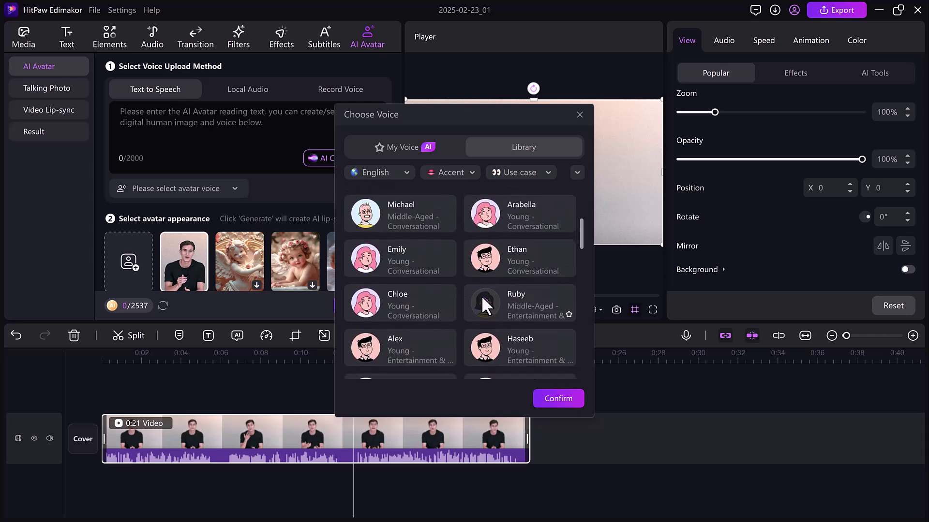
pyautogui.click(367, 299)
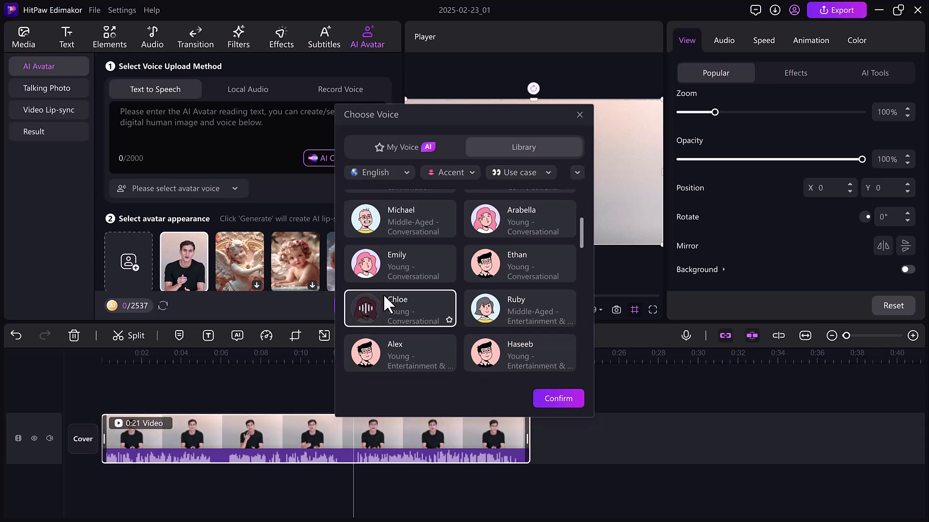
pyautogui.scroll(4, 392, 298)
# - Choose the cloned voice 'Voice' under My Voice, skipping a new clone
pyautogui.click(392, 146)
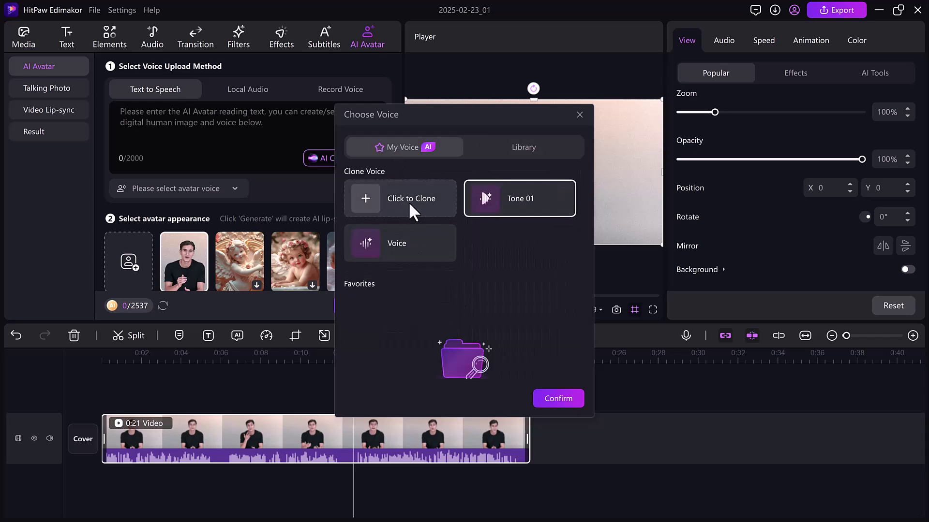
pyautogui.moveTo(400, 242)
pyautogui.click(435, 246)
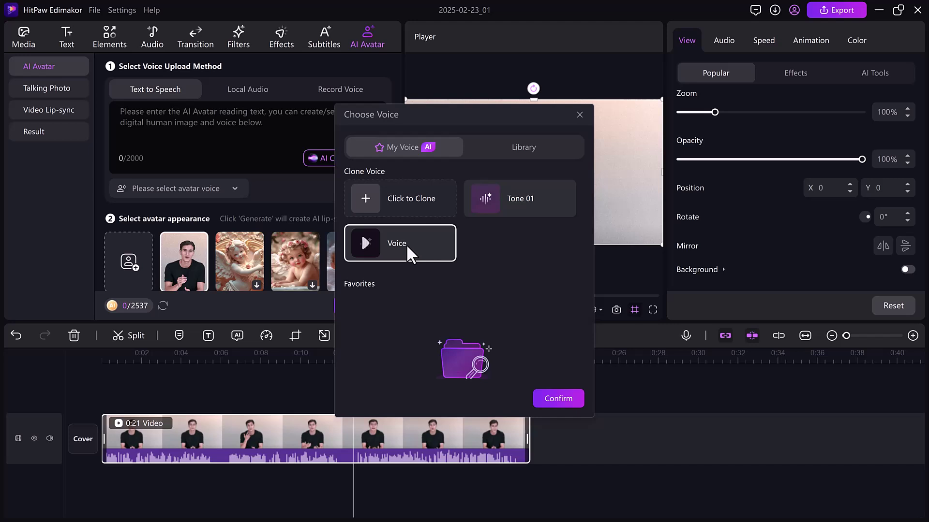
pyautogui.click(402, 201)
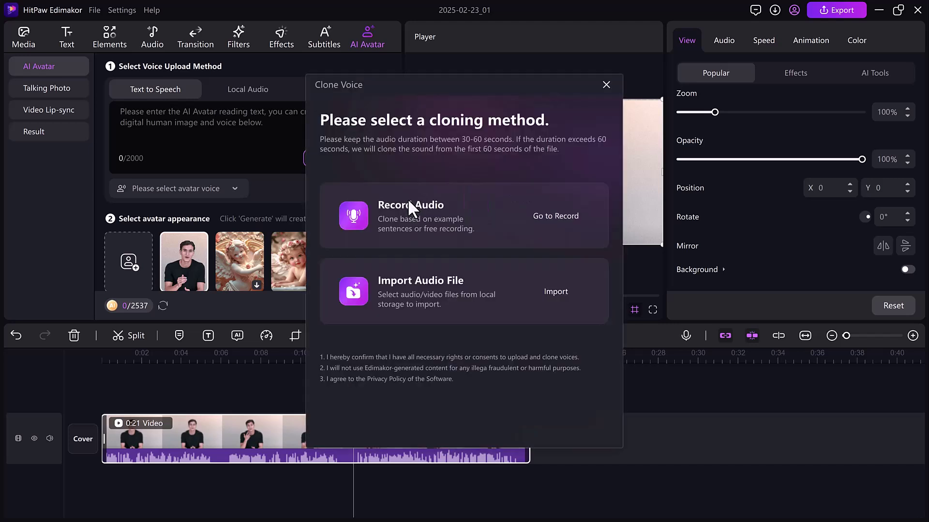
pyautogui.click(607, 86)
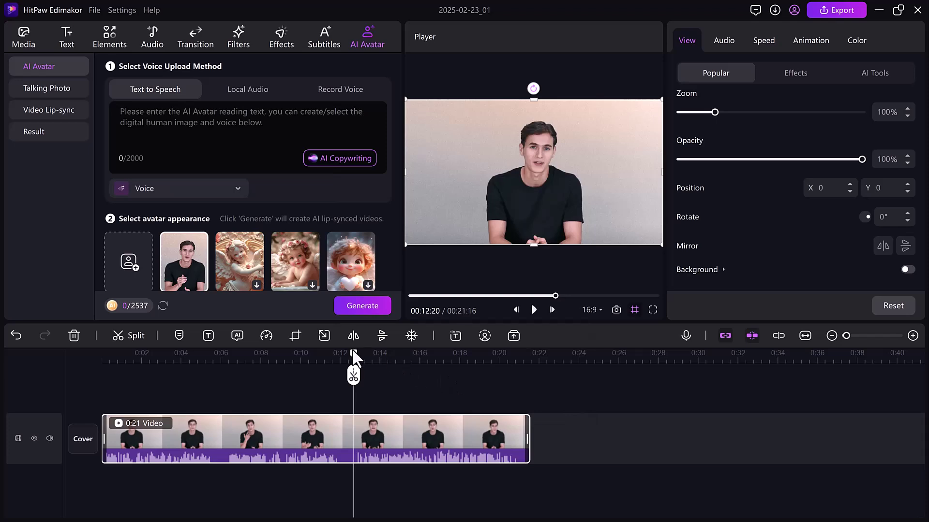
# - Generate a custom avatar from the Desktop video AI.mp4 of a man in a white shirt
pyautogui.moveTo(354, 354); pyautogui.dragTo(150, 359)
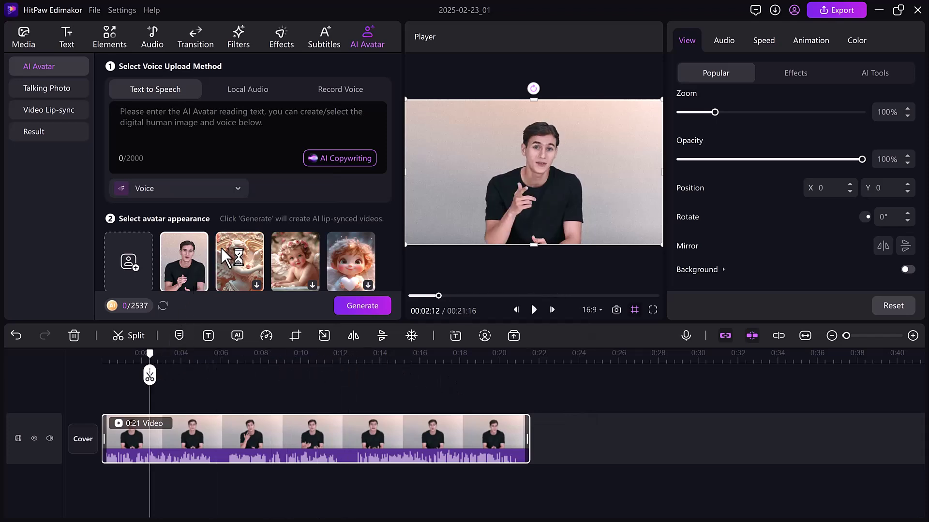
pyautogui.scroll(-1, 229, 244)
pyautogui.scroll(-3, 228, 241)
pyautogui.scroll(-2, 229, 242)
pyautogui.scroll(-2, 229, 241)
pyautogui.scroll(2, 252, 223)
pyautogui.scroll(1, 253, 221)
pyautogui.scroll(2, 252, 221)
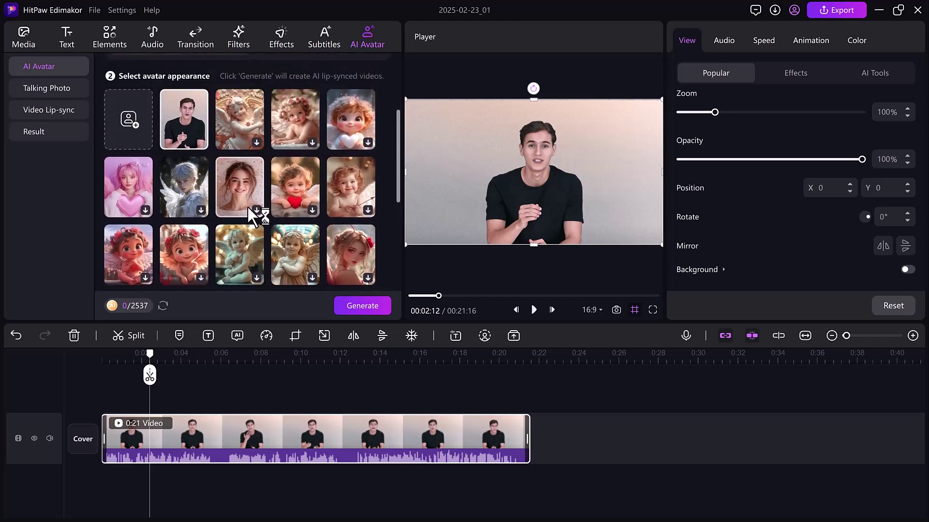
pyautogui.scroll(1, 223, 183)
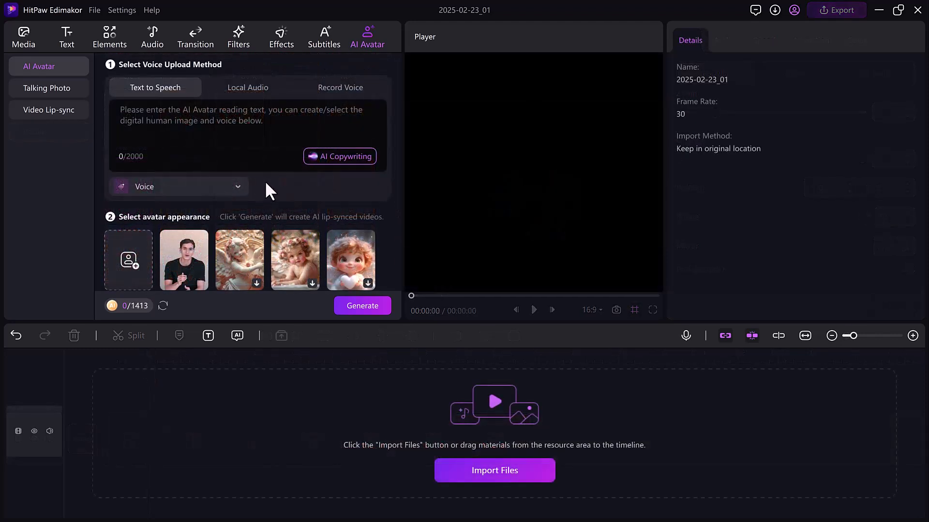
pyautogui.click(126, 255)
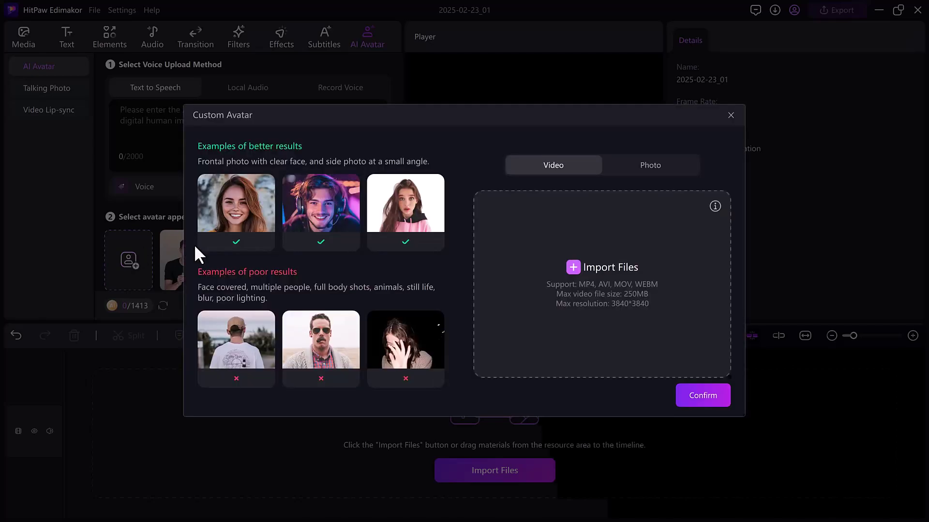
pyautogui.click(597, 265)
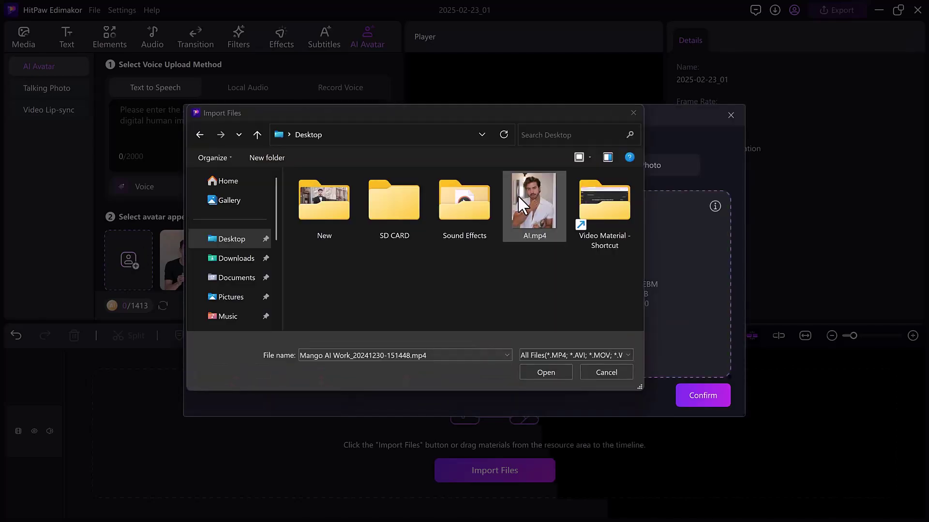
pyautogui.doubleClick(519, 195)
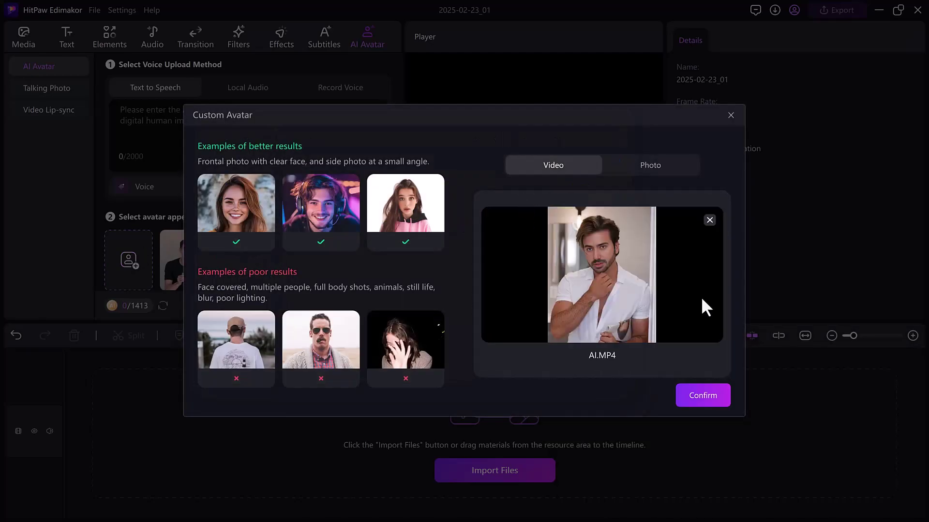
pyautogui.click(702, 396)
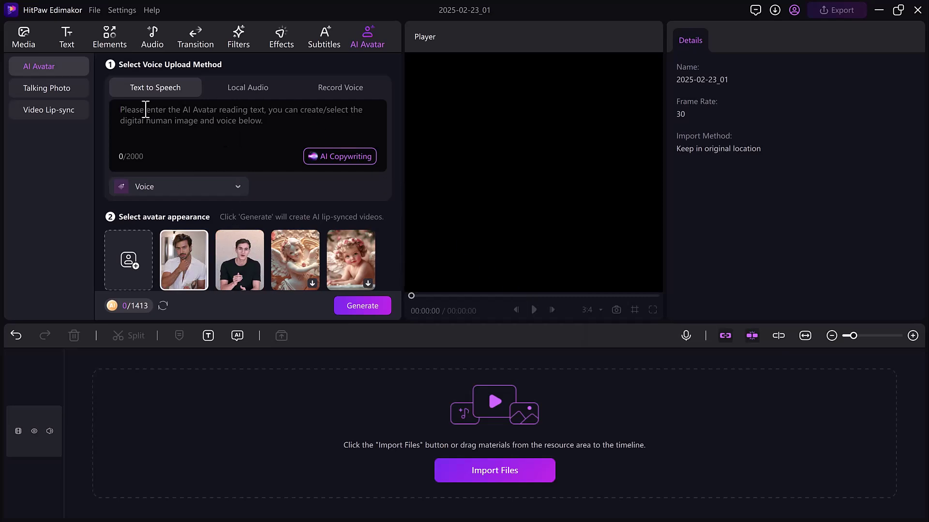
# - Generate a 37-second avatar video from the pasted birthday-wishes script and add it to the timeline
pyautogui.hotkey('ctrl', 'v')
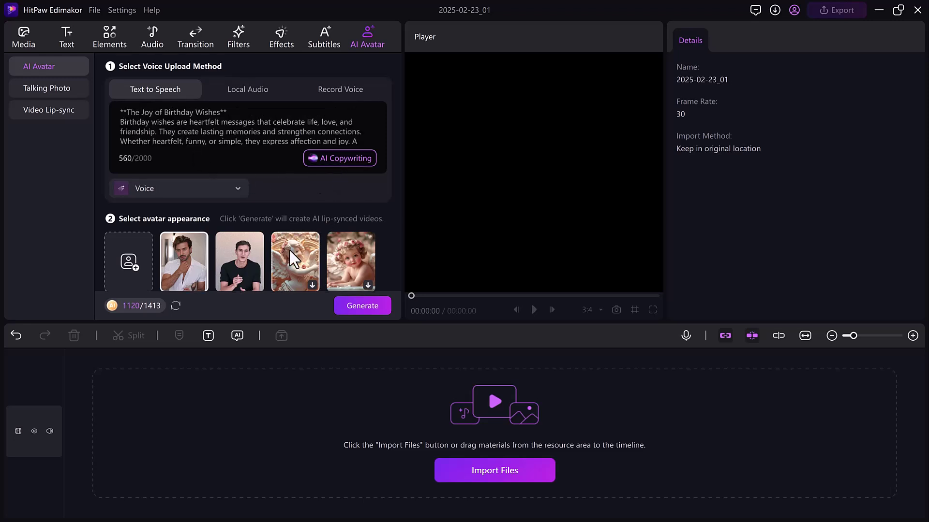
pyautogui.click(356, 305)
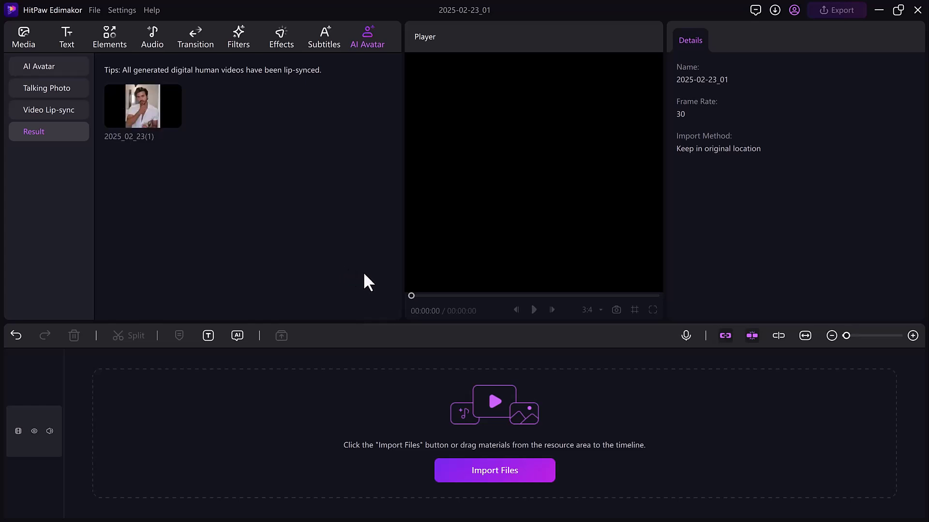
pyautogui.click(173, 119)
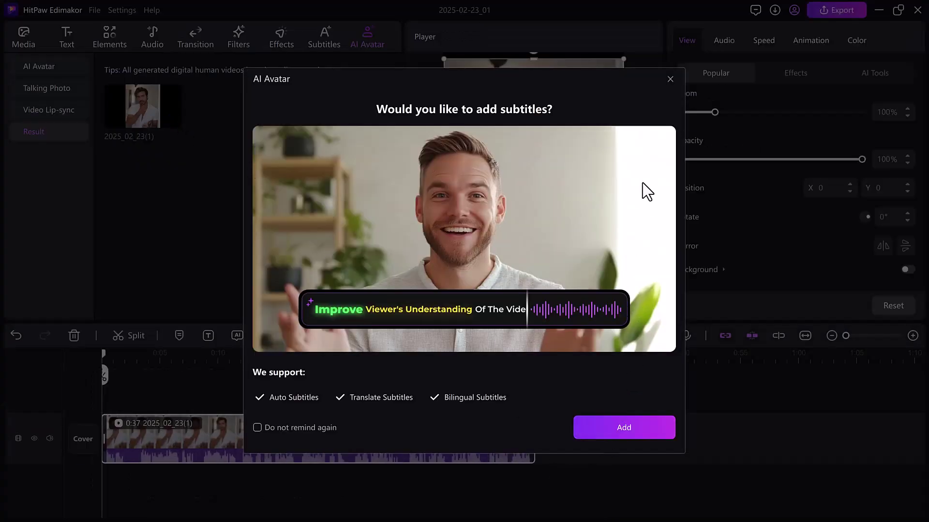
# - Dismiss the Add subtitles prompt and play back the 37-second avatar clip
pyautogui.click(668, 80)
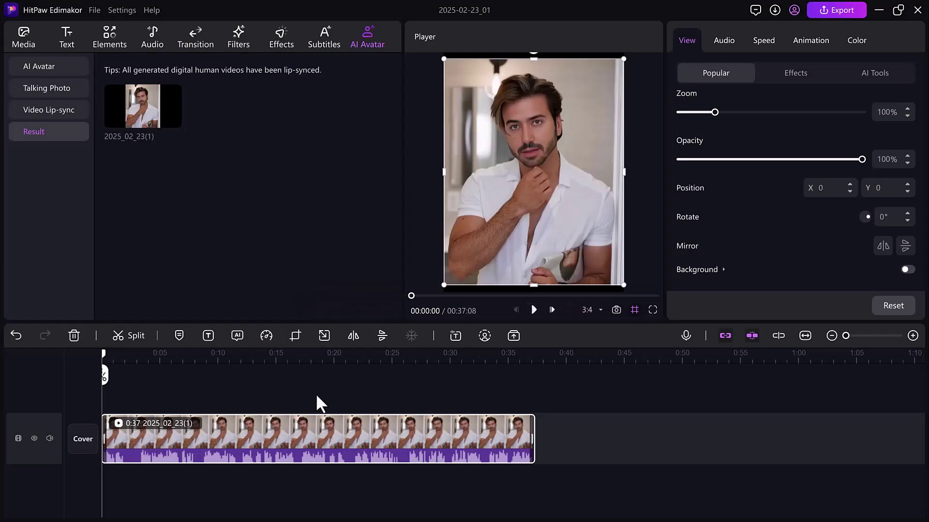
pyautogui.click(534, 310)
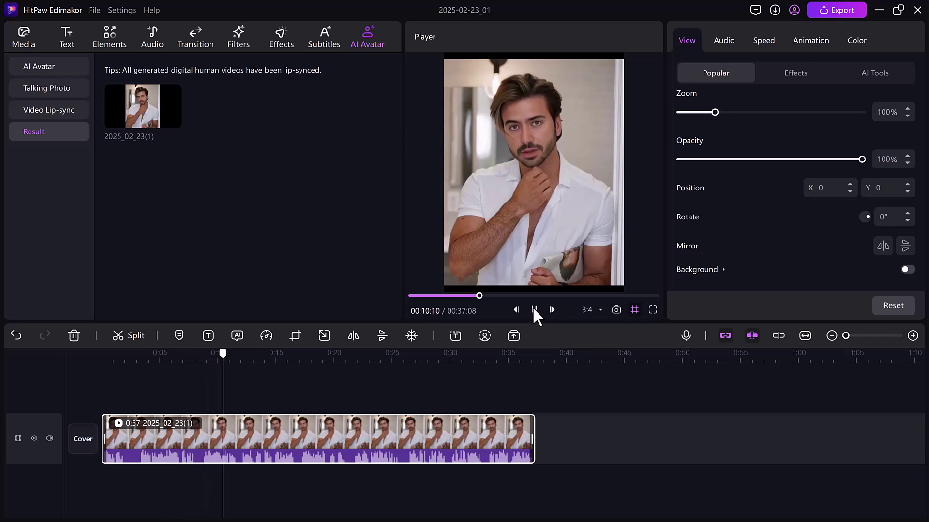
pyautogui.click(533, 308)
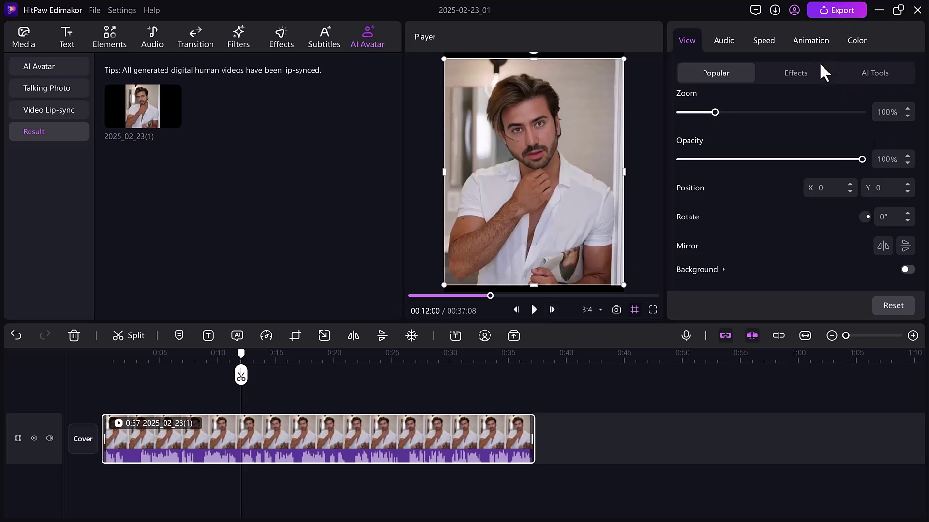
# - Export the avatar video as a 4K MOV, keeping H264, Recommended bit rate and 60 fps
pyautogui.click(842, 9)
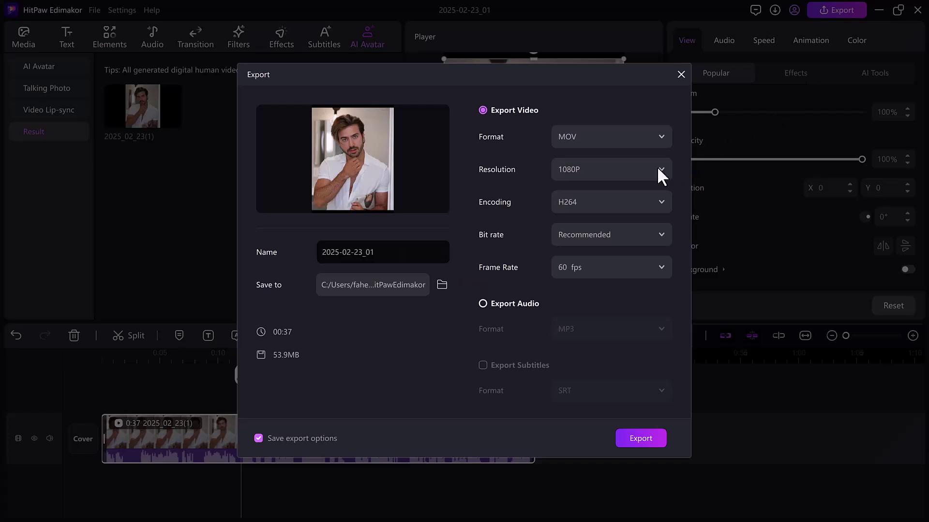
pyautogui.click(608, 169)
pyautogui.click(593, 258)
pyautogui.click(622, 208)
pyautogui.click(593, 224)
pyautogui.click(604, 239)
pyautogui.click(597, 277)
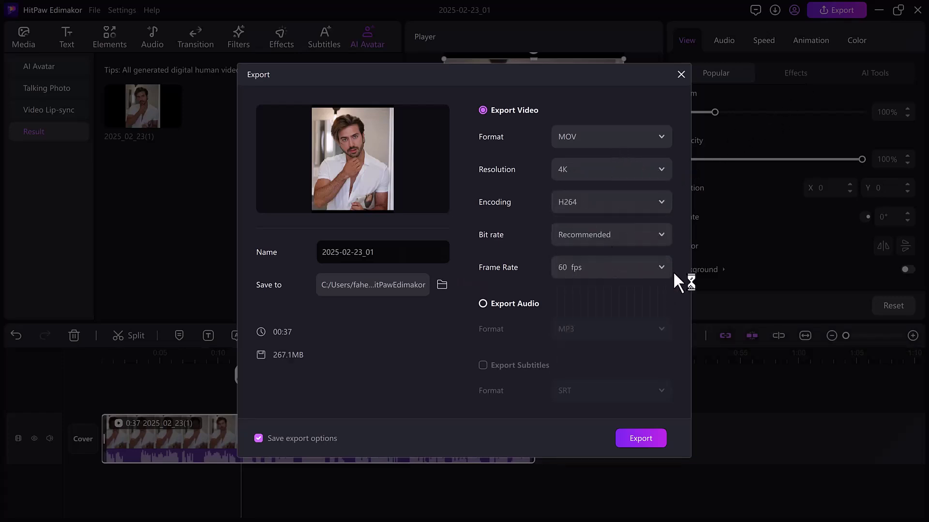
pyautogui.click(637, 439)
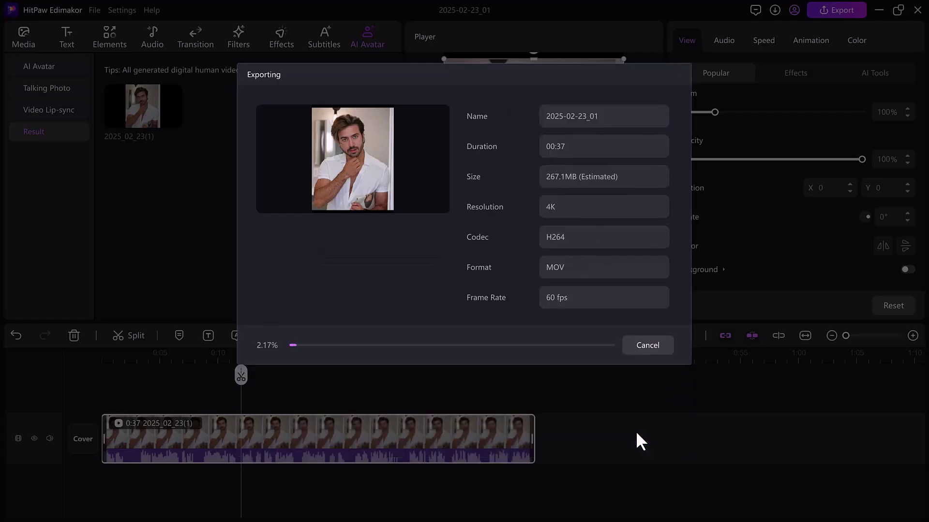